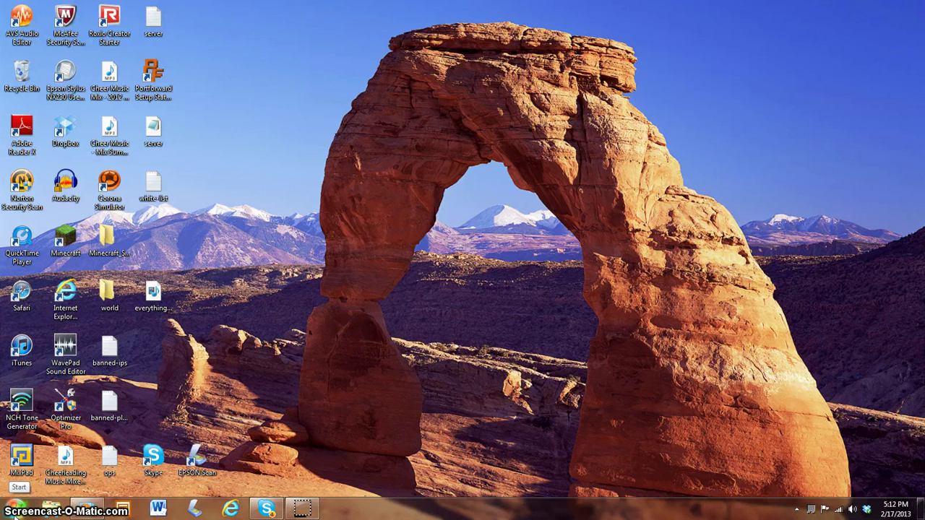
Open Internet Explorer and go to google.com.
{"action": "left_click", "coordinate": [14, 515]}
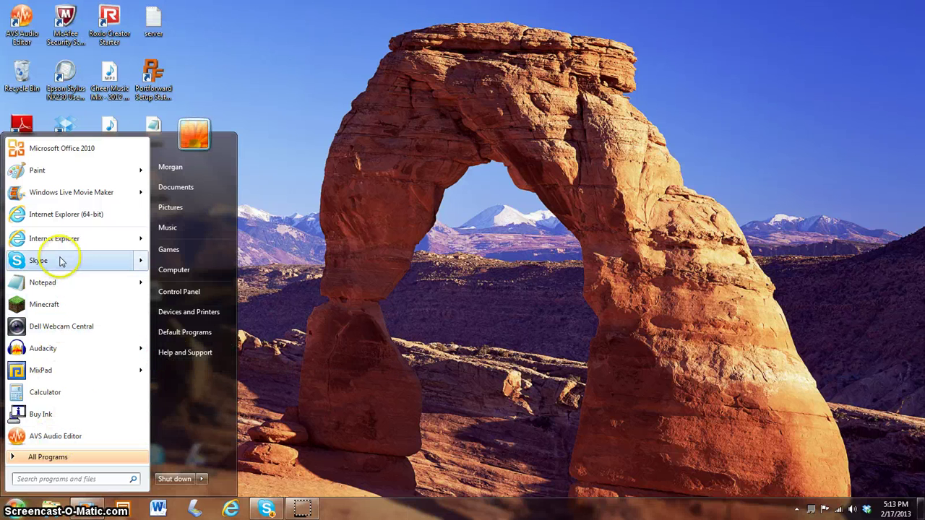
{"action": "mouse_move", "coordinate": [56, 245]}
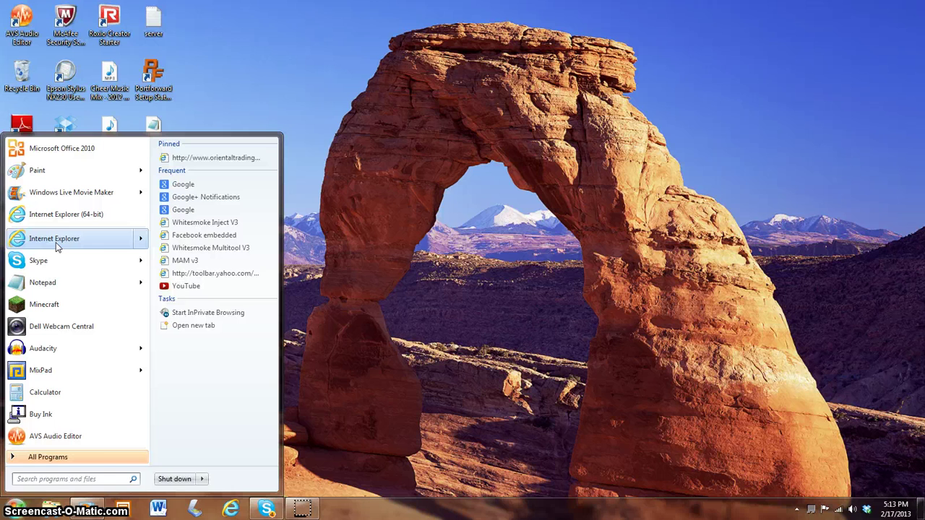
{"action": "left_click", "coordinate": [55, 242]}
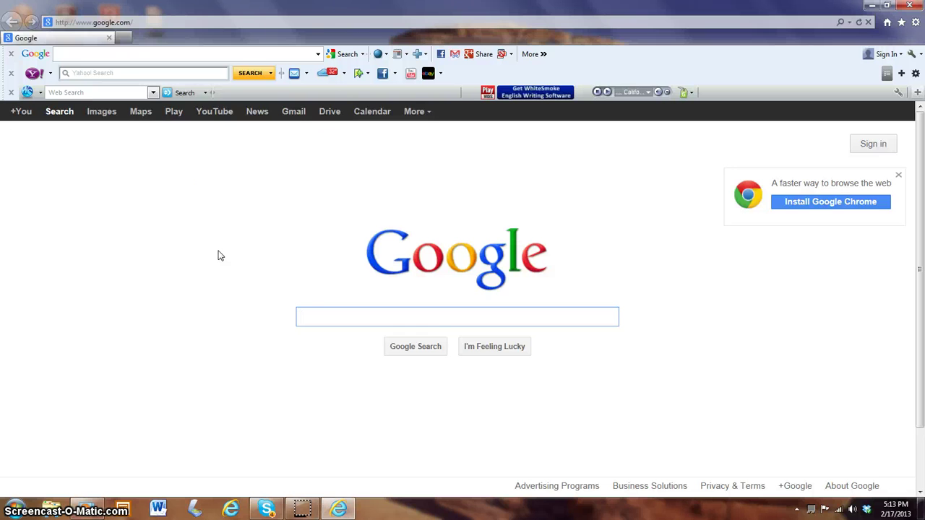
{"action": "left_click", "coordinate": [133, 23]}
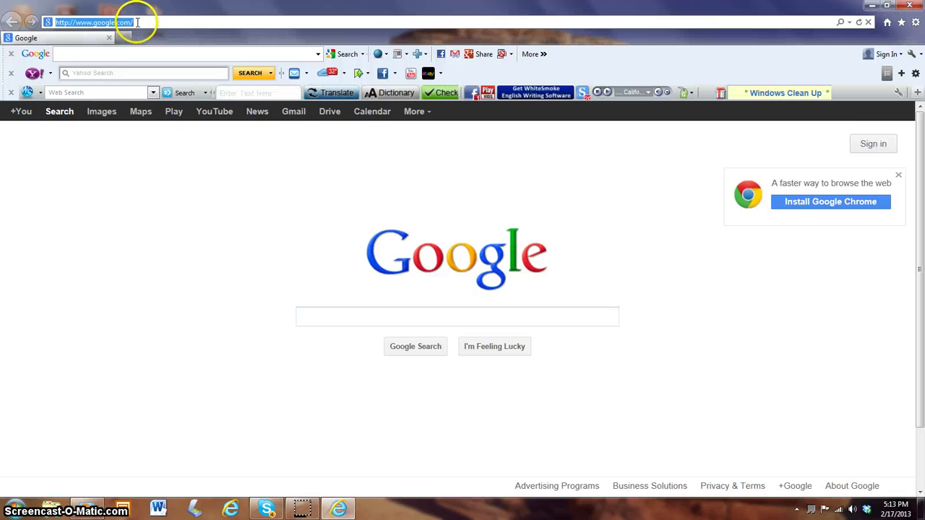
{"action": "type", "text": "goo"}
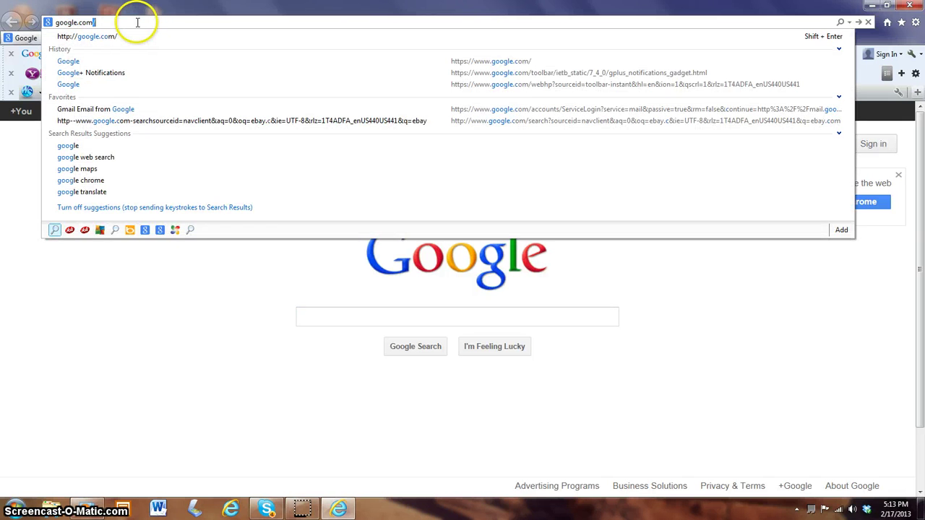
{"action": "type", "text": "gle.com"}
{"action": "key", "text": "Return"}
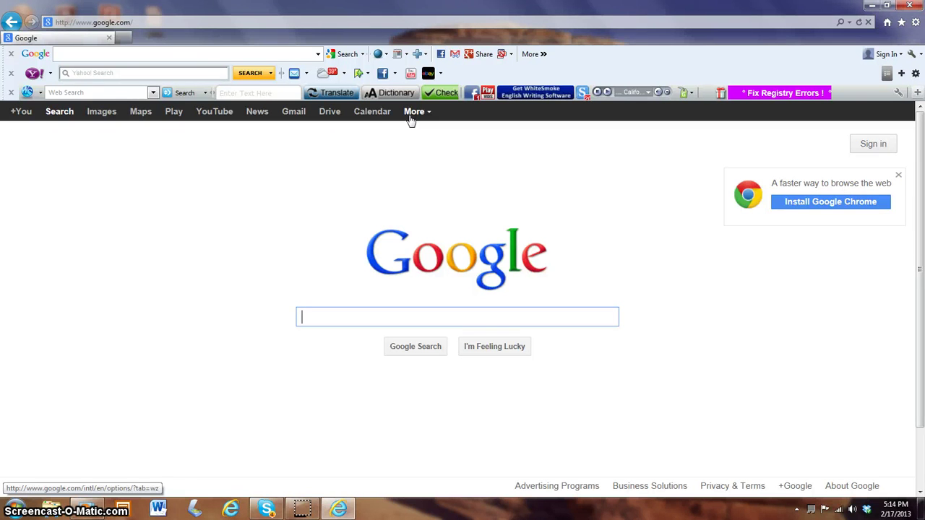
Search Google Images for "computers".
{"action": "left_click", "coordinate": [105, 115]}
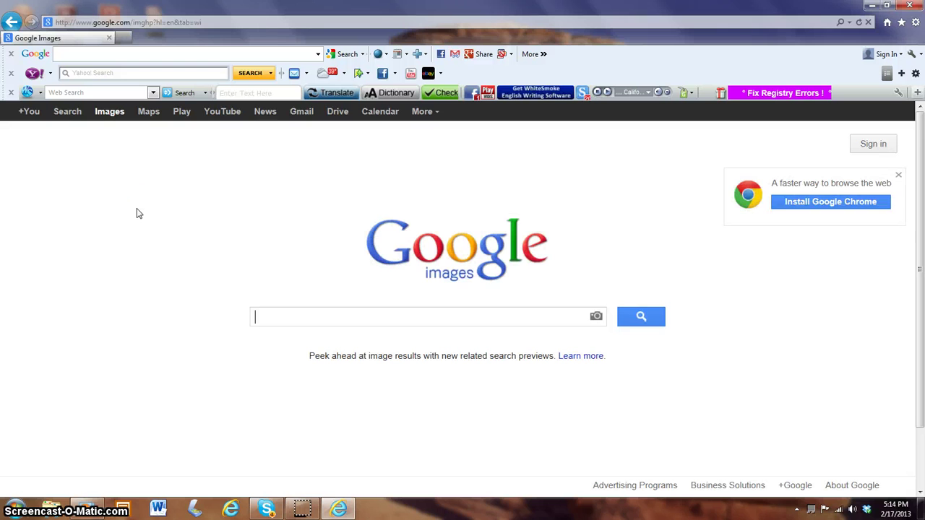
{"action": "left_click", "coordinate": [265, 316]}
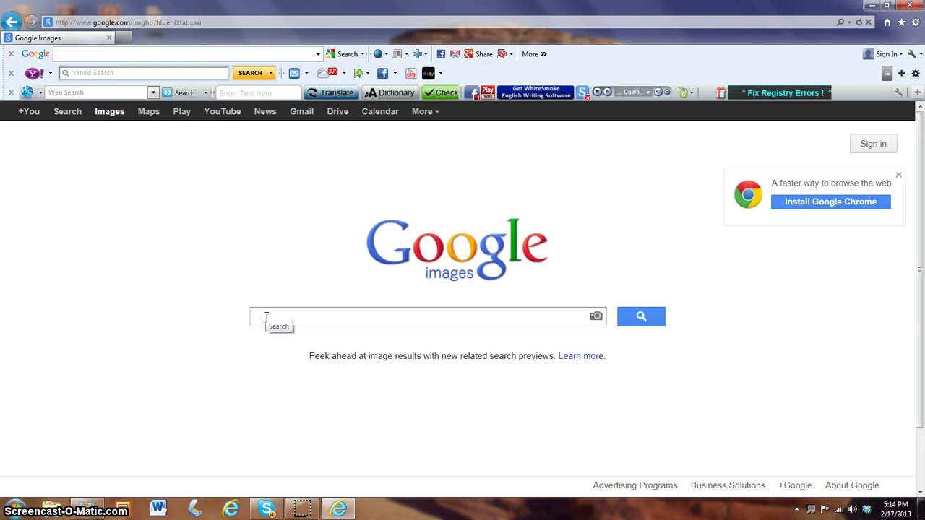
{"action": "type", "text": "compue"}
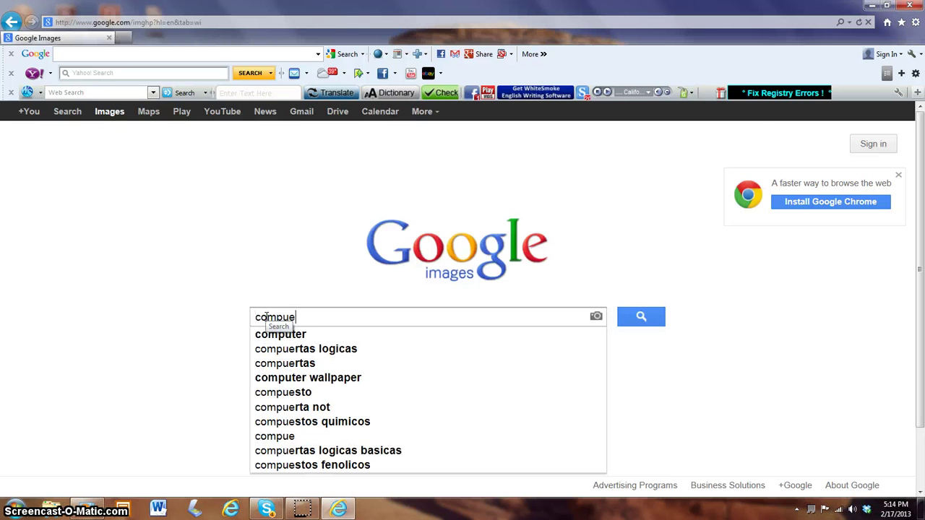
{"action": "key", "text": "BackSpace"}
{"action": "type", "text": "ters"}
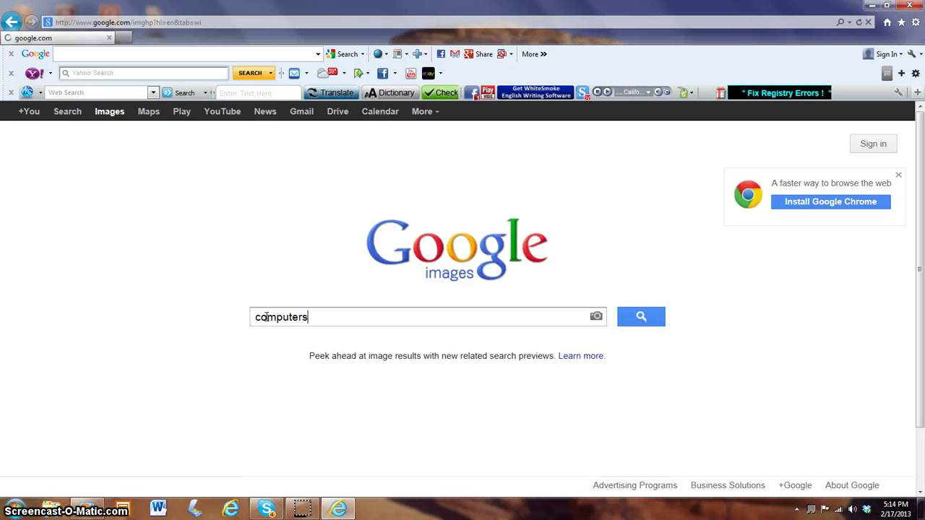
{"action": "key", "text": "Return"}
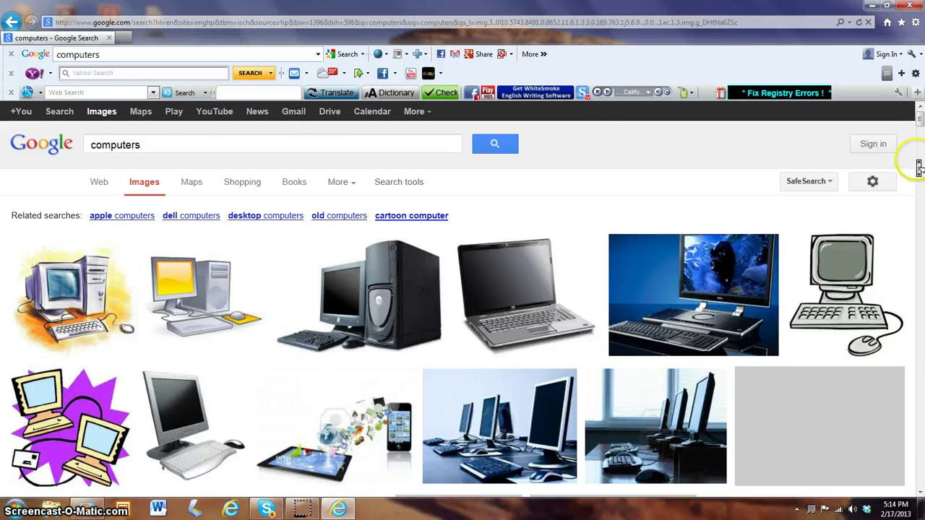
Copy the cartoon picture of a boy in a red shirt hugging a smiling computer from the image results.
{"action": "left_click", "coordinate": [460, 220]}
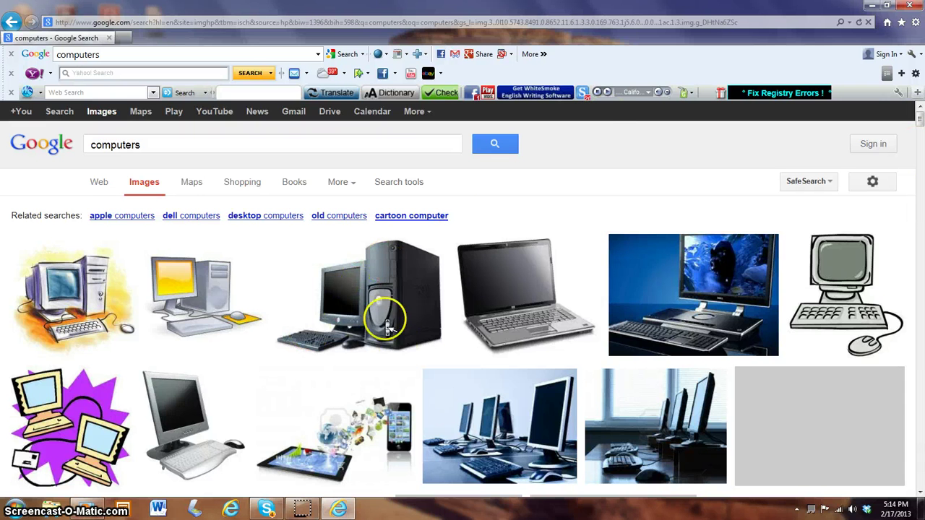
{"action": "scroll", "coordinate": [434, 329], "scroll_direction": "down", "scroll_amount": 3}
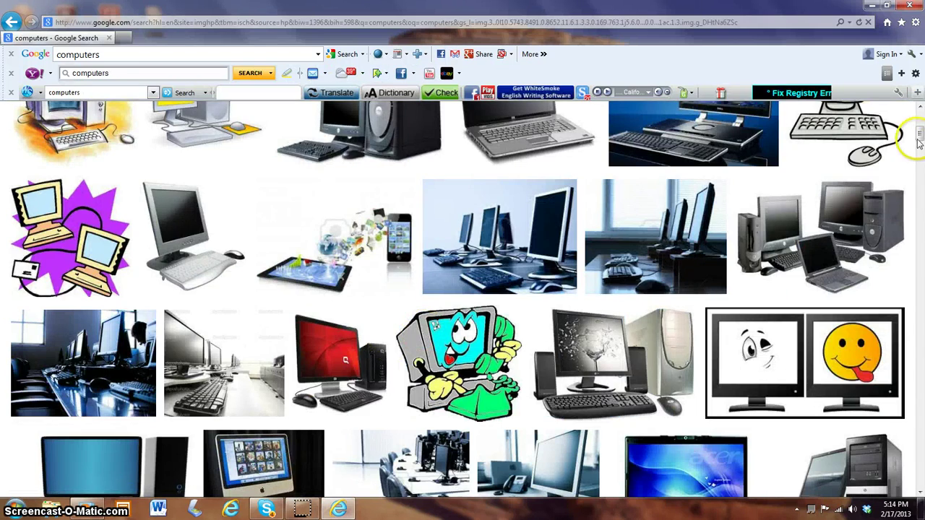
{"action": "left_click_drag", "start_coordinate": [919, 139], "coordinate": [922, 158]}
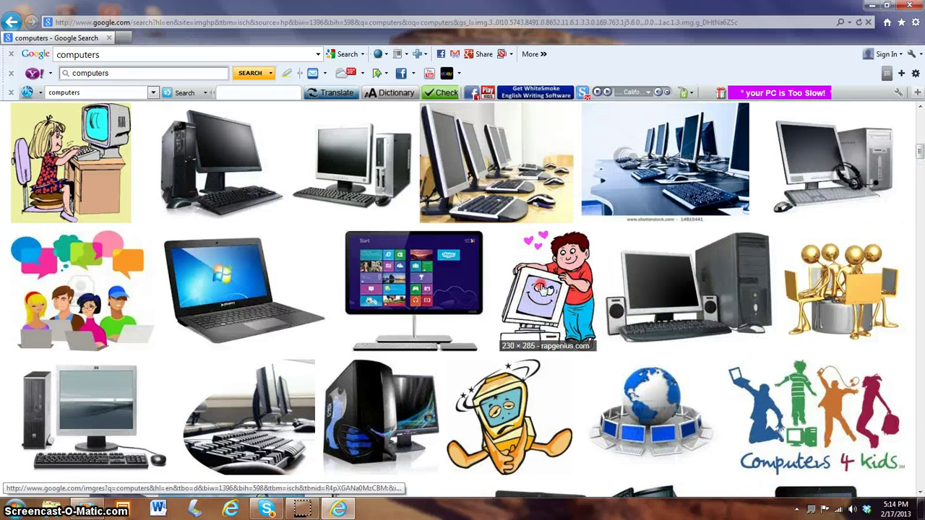
{"action": "right_click", "coordinate": [542, 285]}
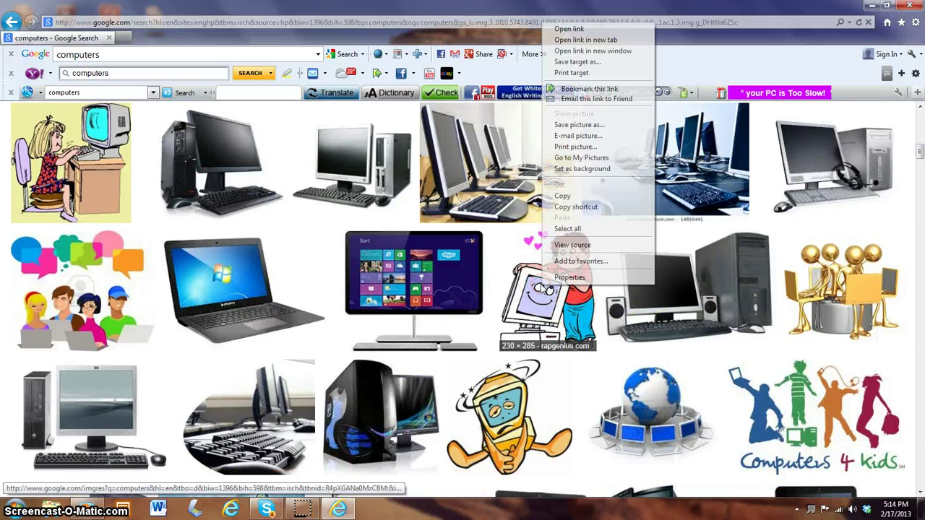
{"action": "left_click", "coordinate": [561, 197]}
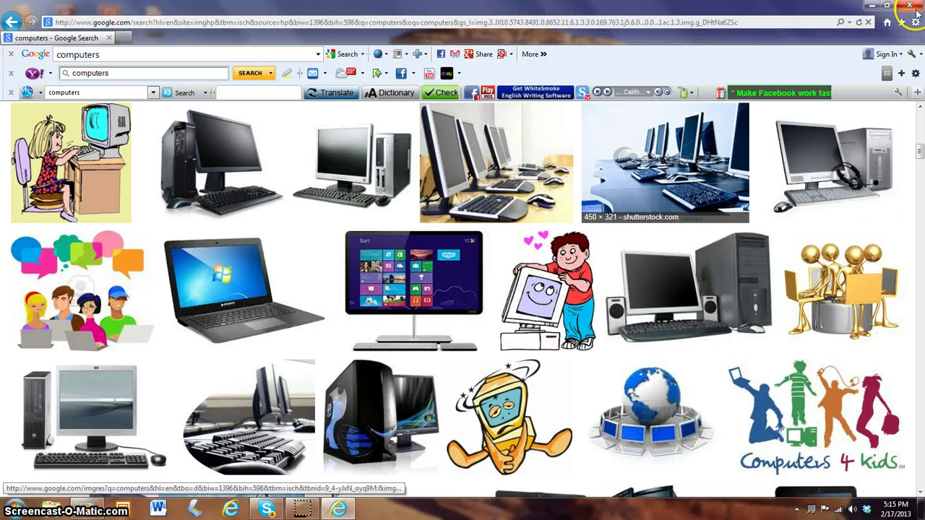
Minimize the browser, open Microsoft Word Starter 2010 and enter the heading "Computer and a Boy" in the blank document.
{"action": "left_click", "coordinate": [872, 12]}
{"action": "left_click", "coordinate": [872, 13]}
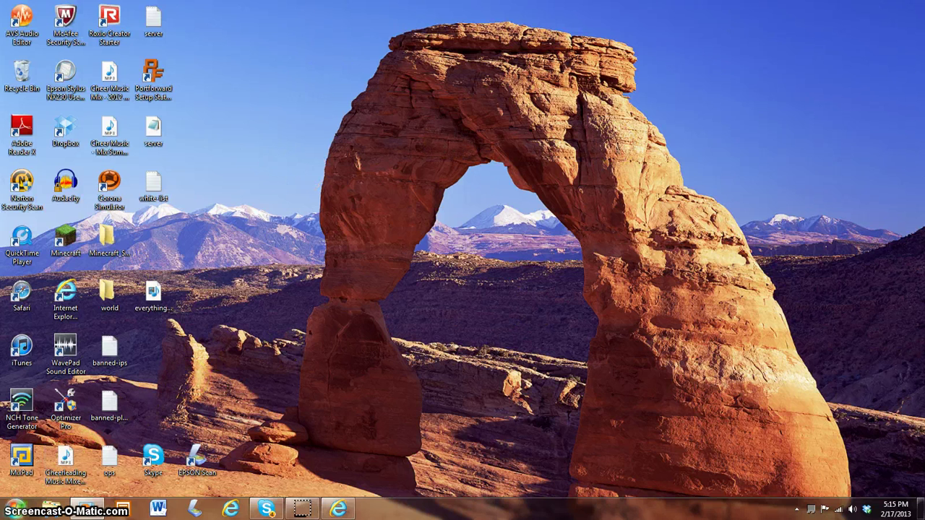
{"action": "left_click", "coordinate": [14, 509]}
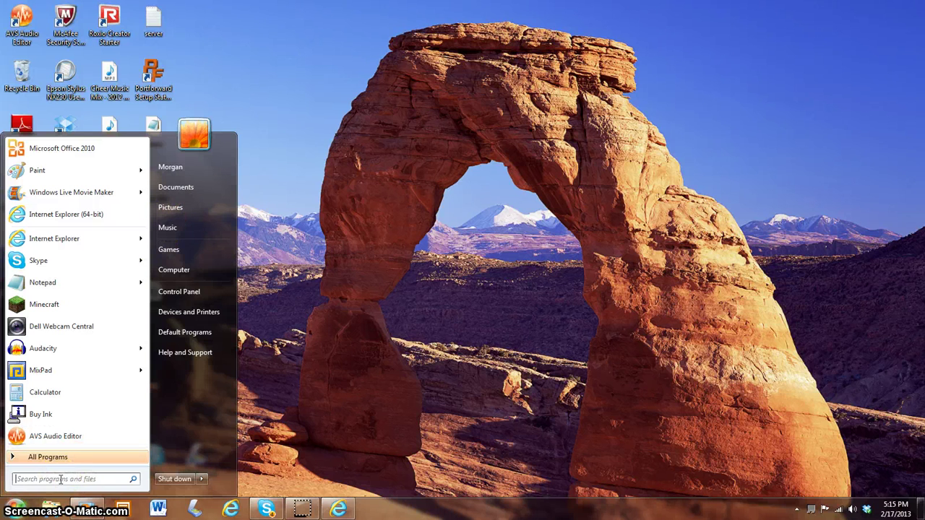
{"action": "type", "text": "word"}
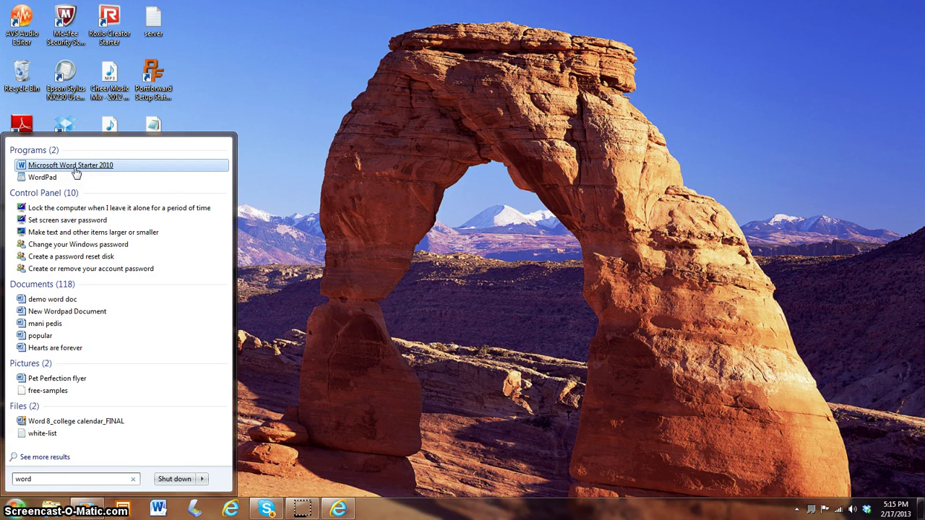
{"action": "left_click", "coordinate": [100, 170]}
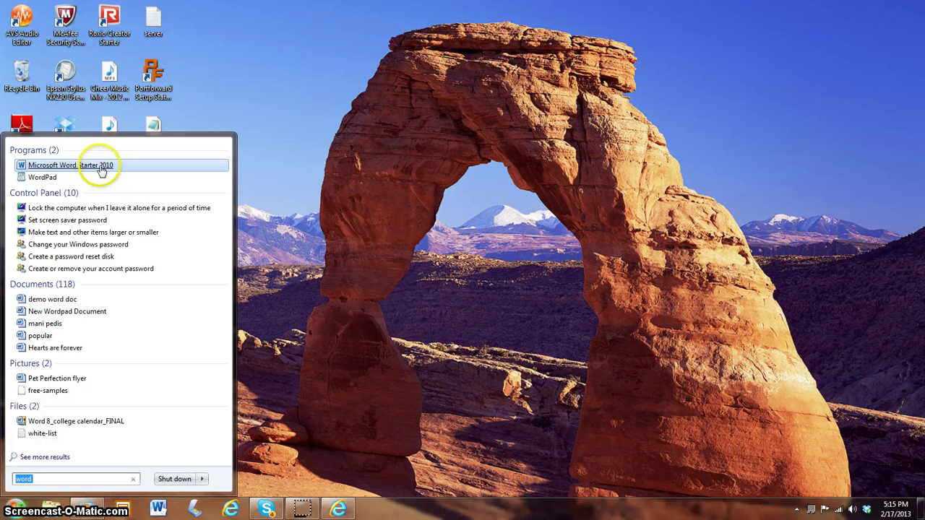
{"action": "left_click", "coordinate": [101, 170]}
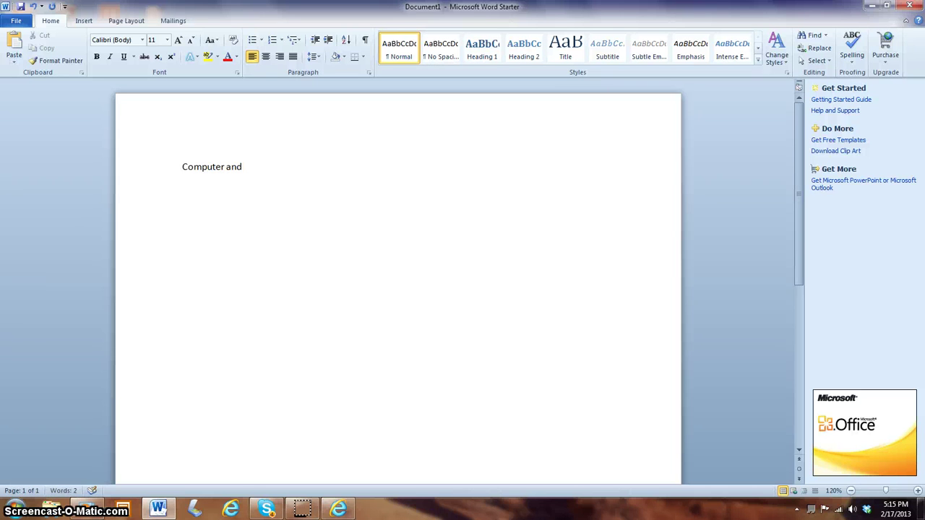
{"action": "type", "text": "oy"}
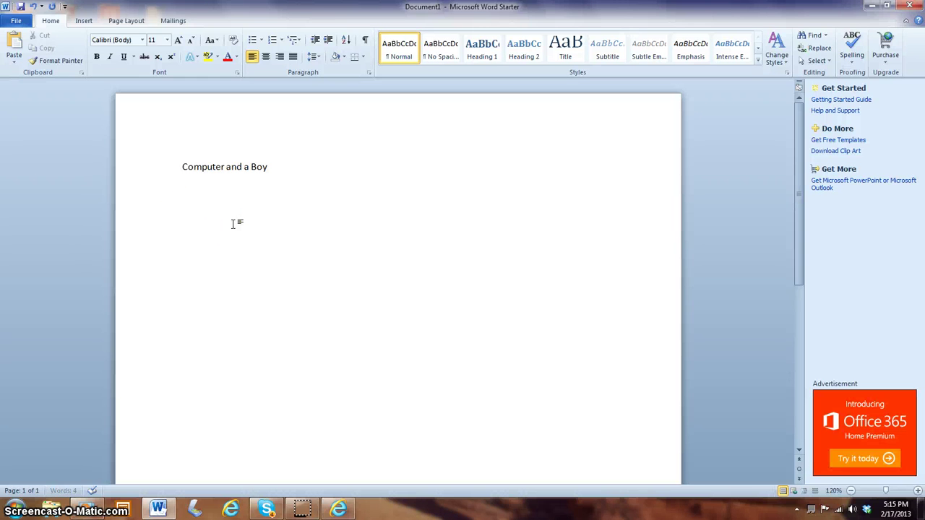
Paste the copied picture below the heading with its source formatting kept, and delete it again.
{"action": "right_click", "coordinate": [183, 190]}
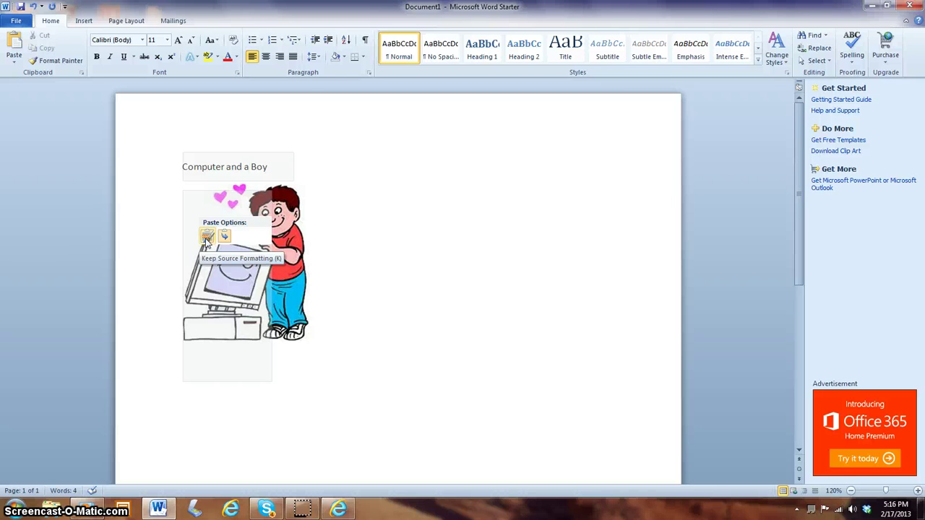
{"action": "left_click", "coordinate": [206, 238]}
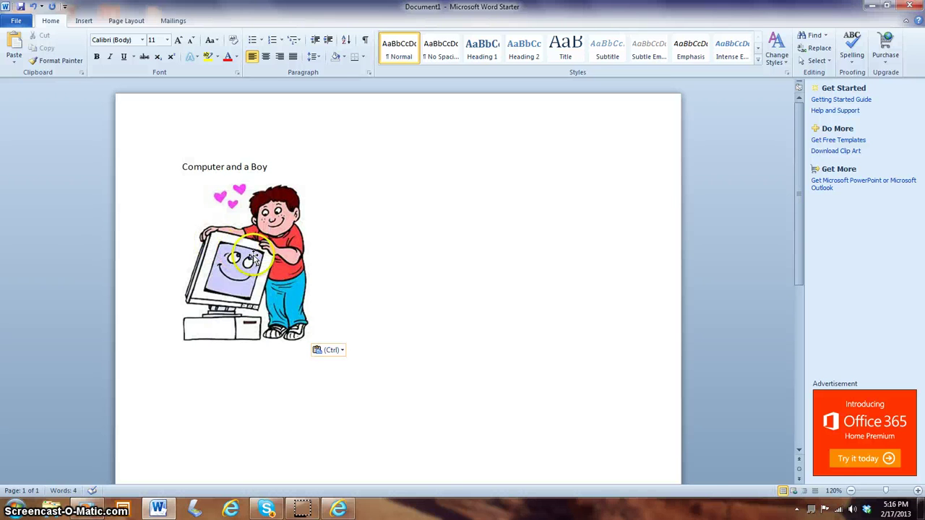
{"action": "left_click", "coordinate": [272, 297]}
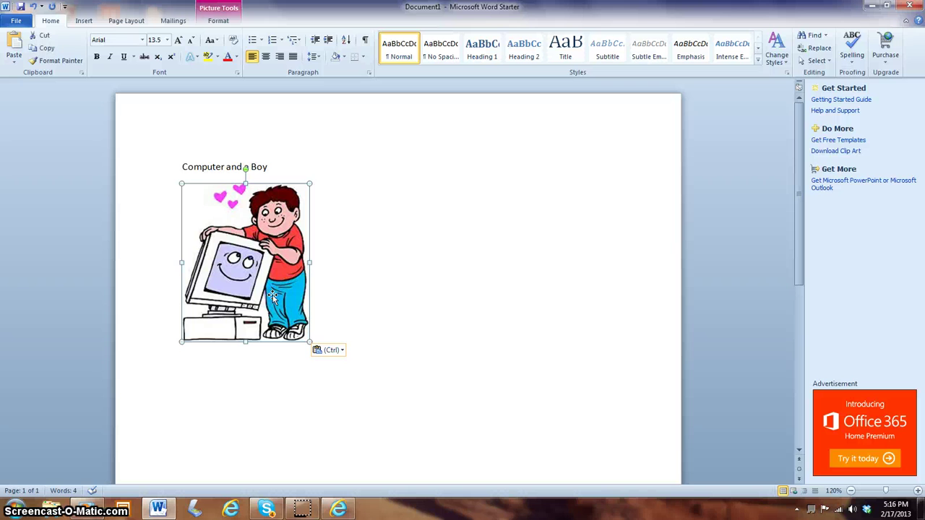
{"action": "key", "text": "Delete"}
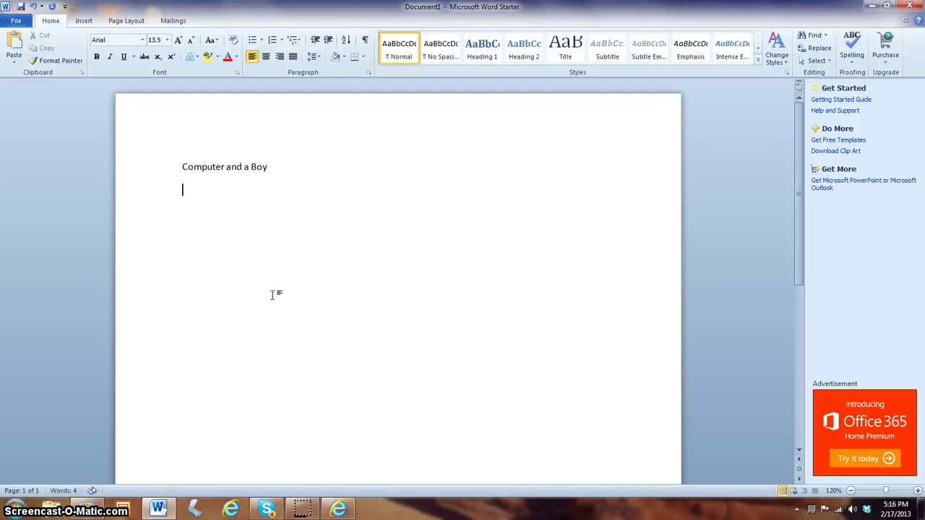
Paste the picture once more on the line under the heading, select it to view its link, and delete it.
{"action": "left_click", "coordinate": [15, 59]}
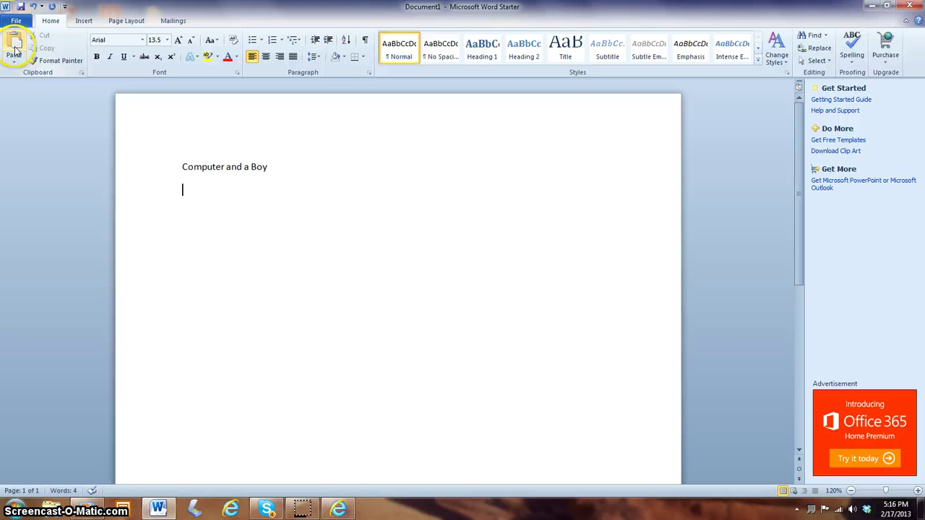
{"action": "left_click", "coordinate": [15, 47]}
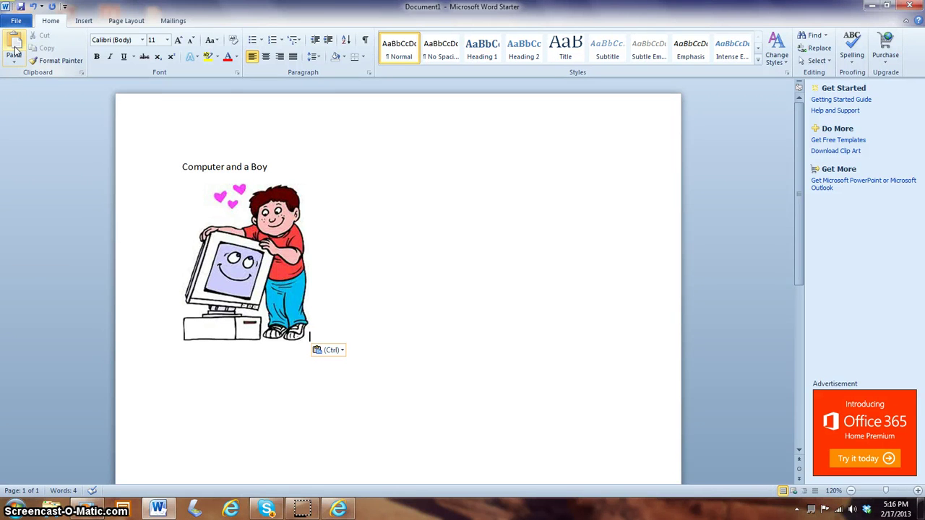
{"action": "left_click", "coordinate": [403, 301]}
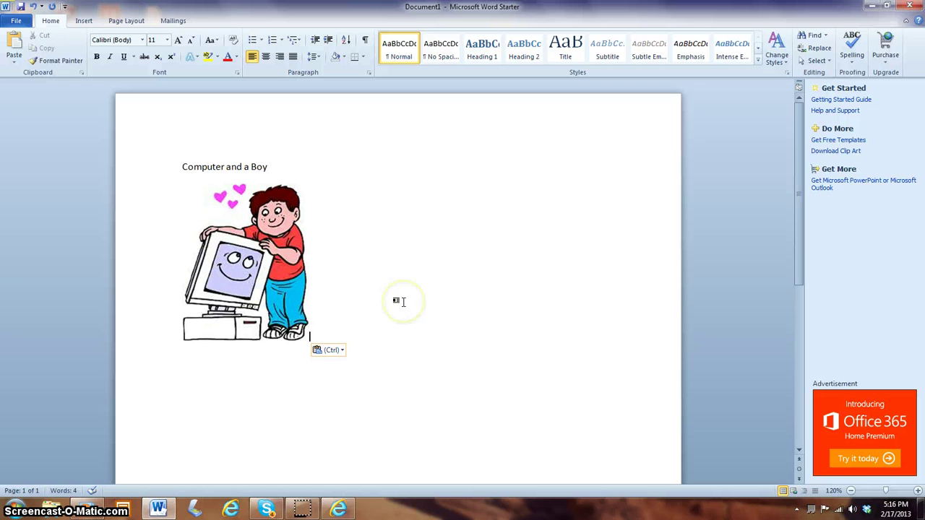
{"action": "left_click", "coordinate": [241, 277]}
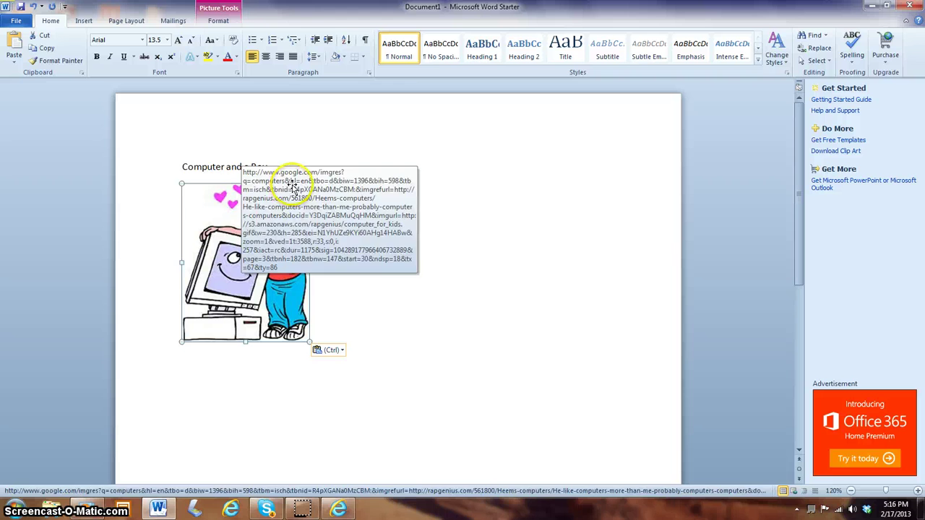
{"action": "left_click_drag", "start_coordinate": [193, 281], "coordinate": [323, 334]}
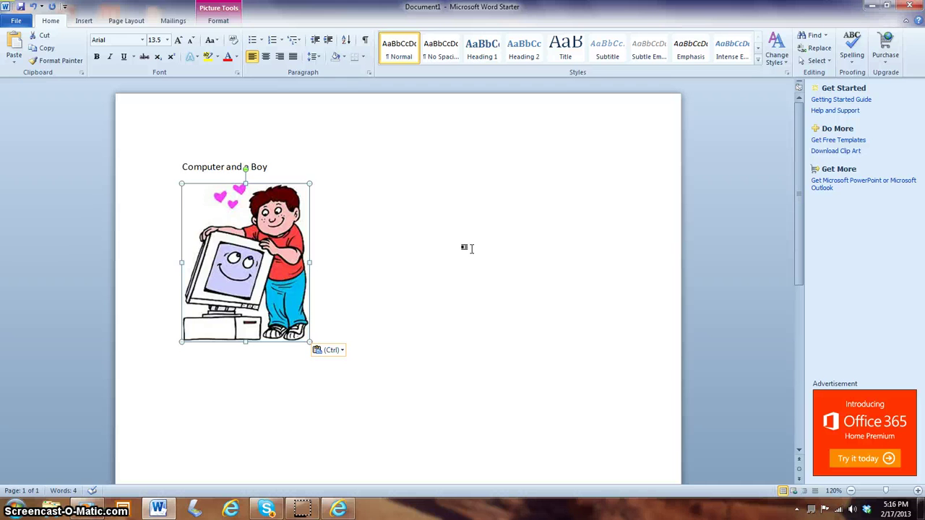
{"action": "key", "text": "Delete"}
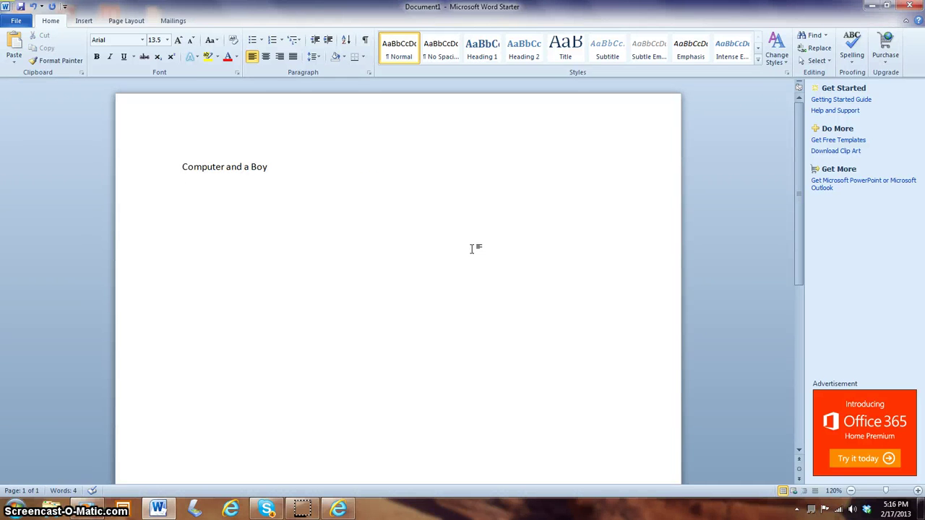
Paste the copied picture below the "Computer and a Boy" heading and remove its hyperlink.
{"action": "left_click", "coordinate": [14, 47]}
{"action": "left_click", "coordinate": [226, 205]}
{"action": "right_click", "coordinate": [245, 239]}
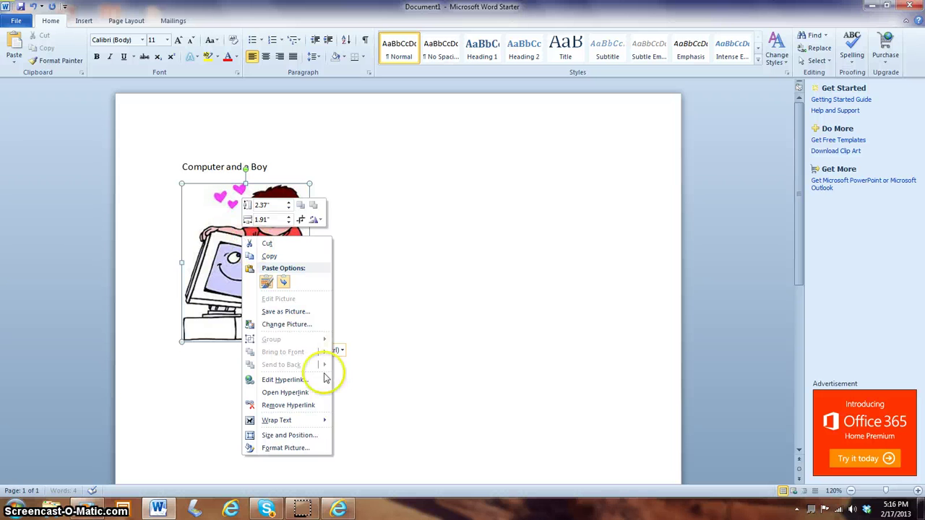
{"action": "left_click", "coordinate": [281, 405]}
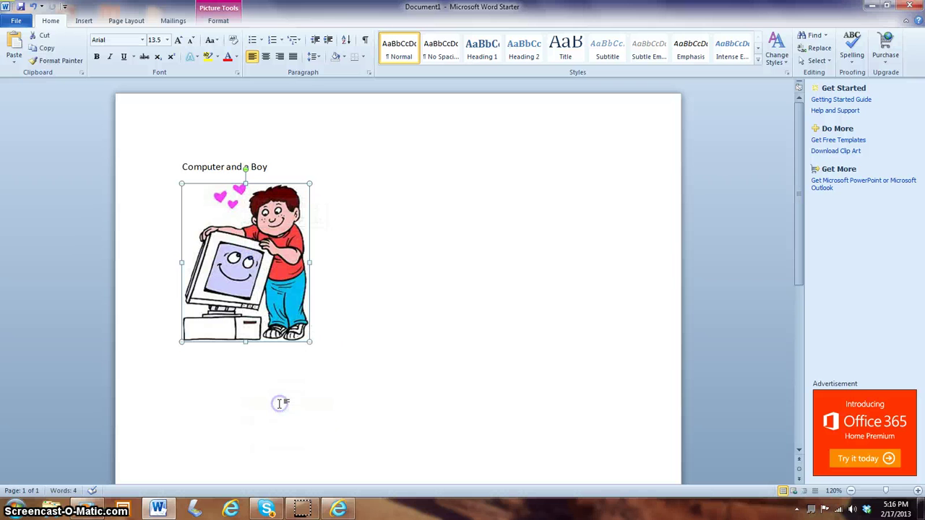
Pull the picture up onto the heading's line, restore the heading's final "y" and shift the picture further along the line.
{"action": "right_click", "coordinate": [258, 306]}
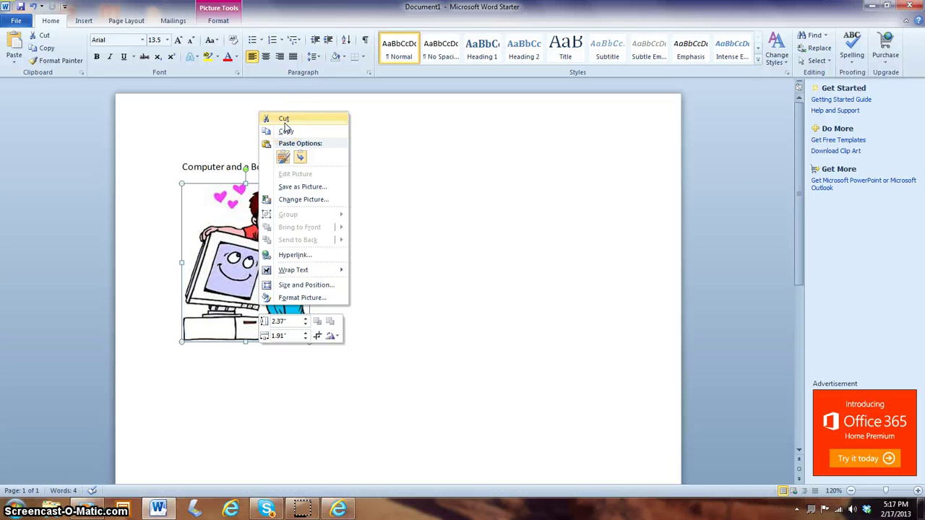
{"action": "left_click", "coordinate": [464, 285]}
{"action": "left_click", "coordinate": [185, 337]}
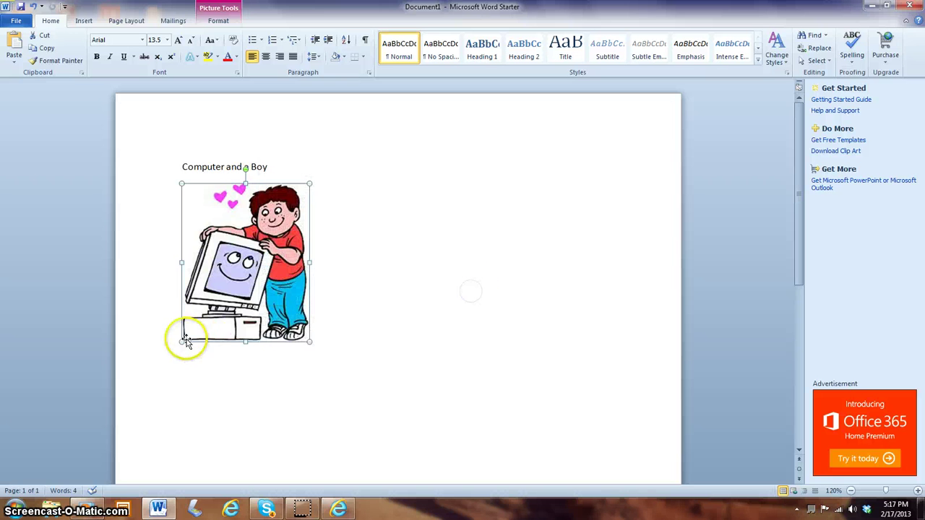
{"action": "left_click", "coordinate": [179, 341]}
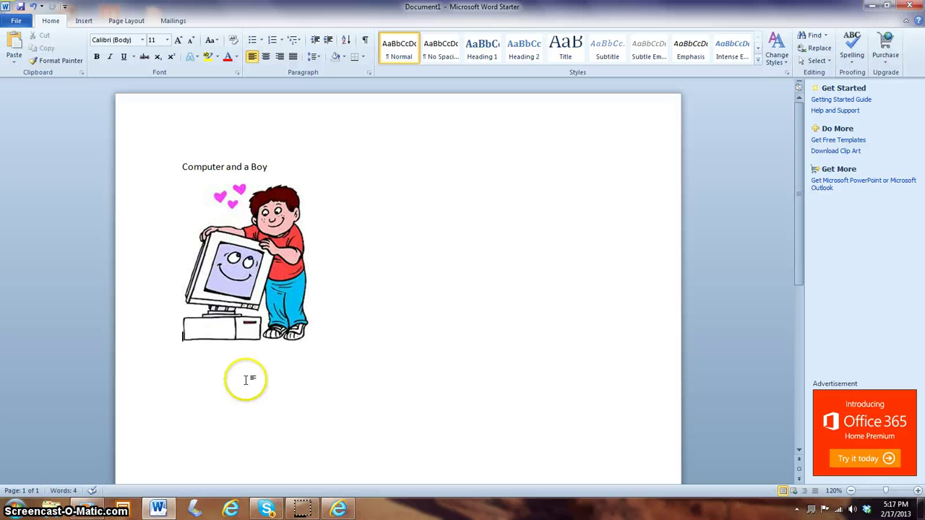
{"action": "key", "text": "BackSpace"}
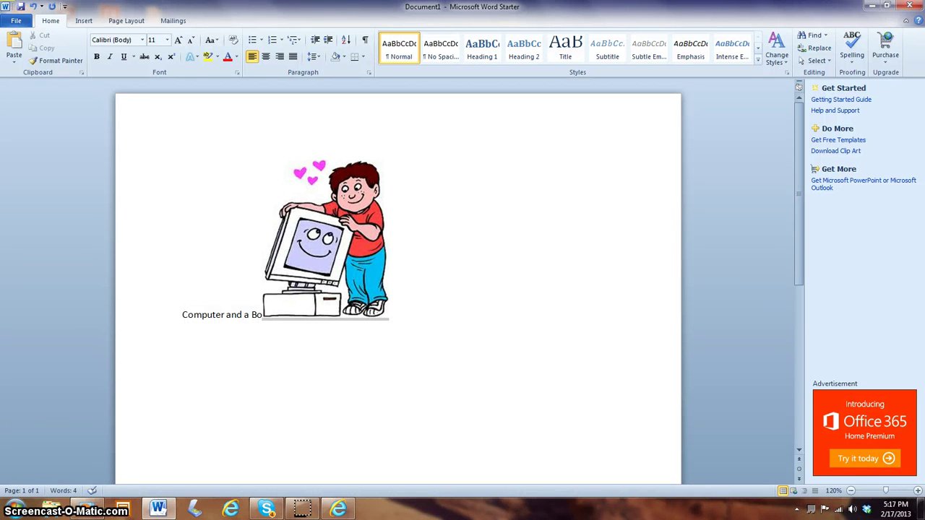
{"action": "type", "text": "y"}
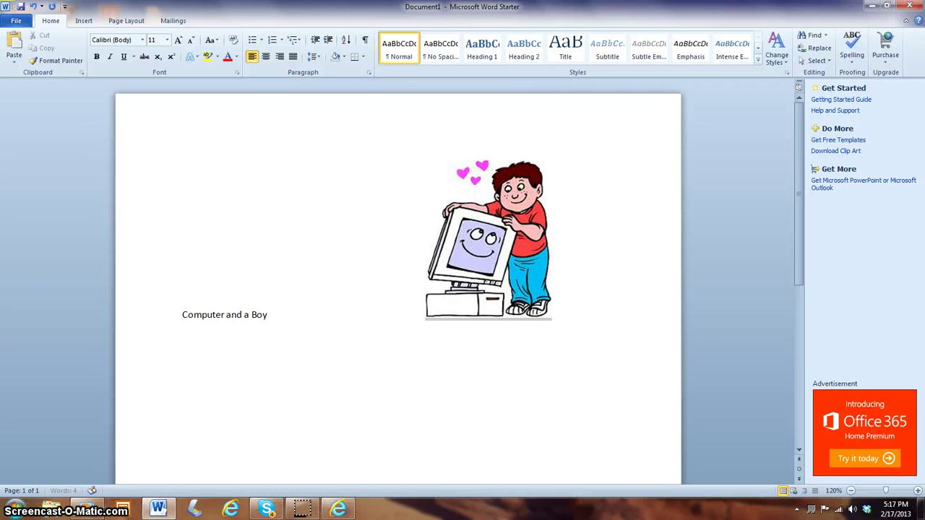
Move the picture back below the "Computer and a Boy" heading by inserting line breaks before it.
{"action": "key", "text": "Return"}
{"action": "key", "text": "Return"}
{"action": "key", "text": "Return"}
{"action": "key", "text": "Return"}
{"action": "key", "text": "Return"}
{"action": "key", "text": "Return"}
{"action": "key", "text": "Return"}
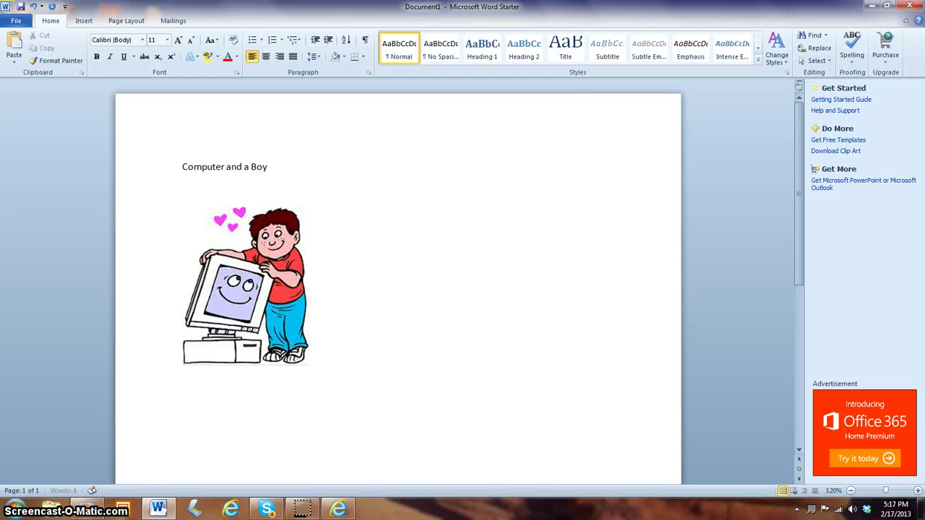
Remove the extra blank space between the heading and the picture so the picture sits directly under the heading.
{"action": "key", "text": "BackSpace"}
{"action": "key", "text": "BackSpace"}
{"action": "key", "text": "BackSpace"}
{"action": "key", "text": "BackSpace"}
{"action": "key", "text": "BackSpace"}
{"action": "key", "text": "BackSpace"}
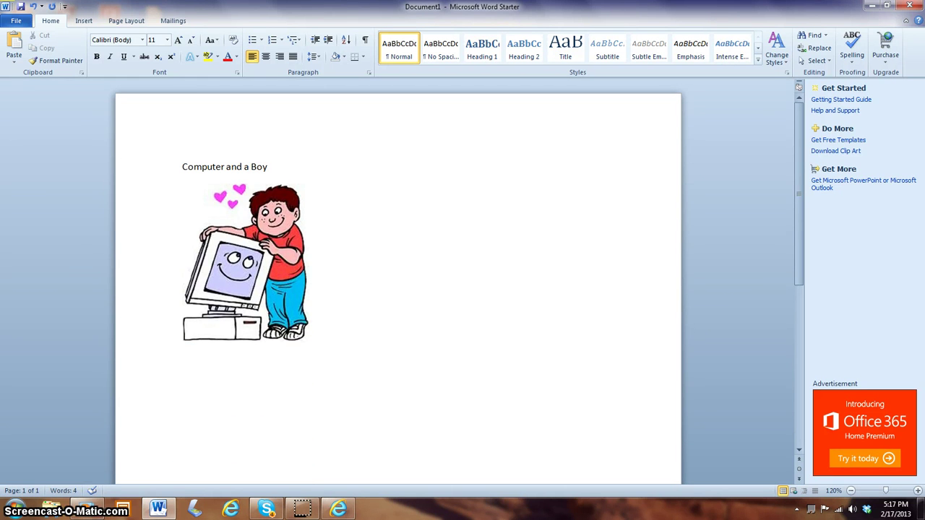
{"action": "mouse_move", "coordinate": [302, 509]}
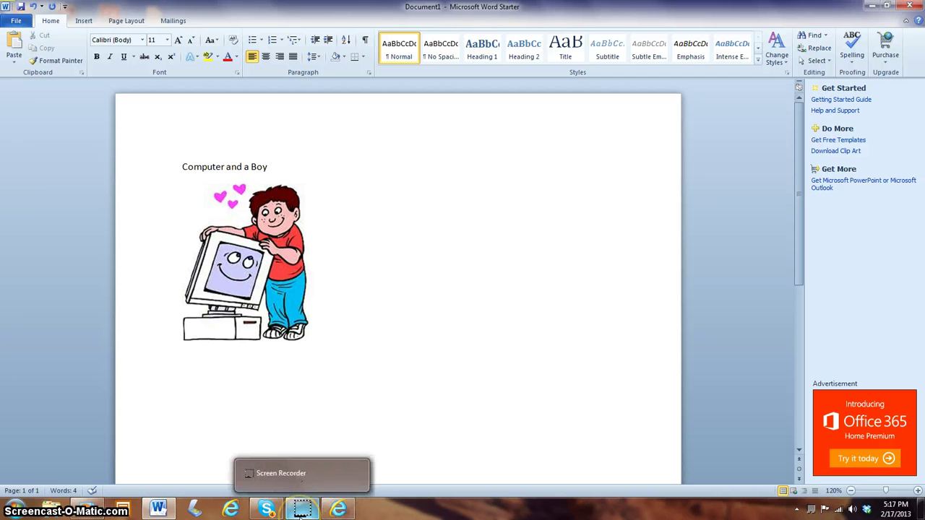